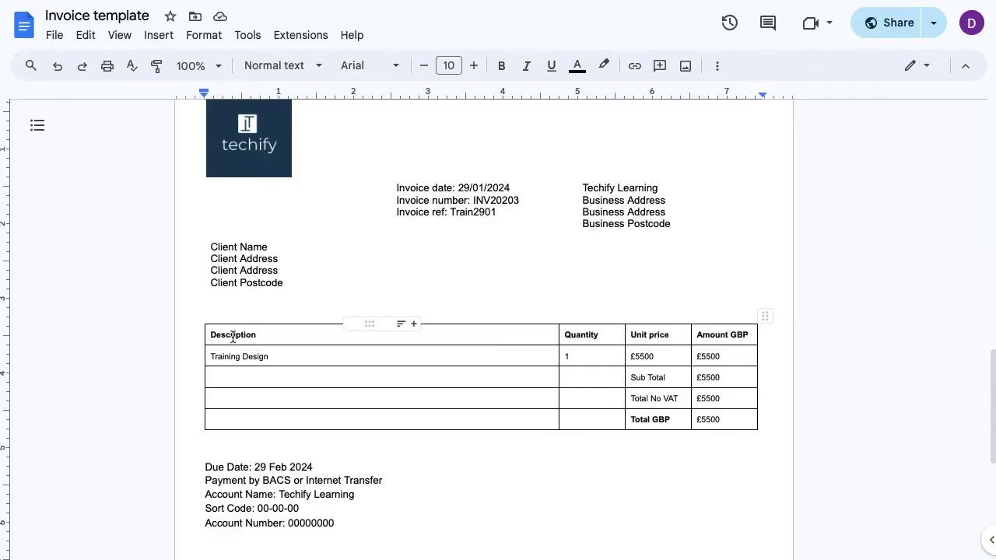
Remove all borders from the invoice item table by setting its table border width to 0 pt.
left_click_drag(232, 337, 734, 419)
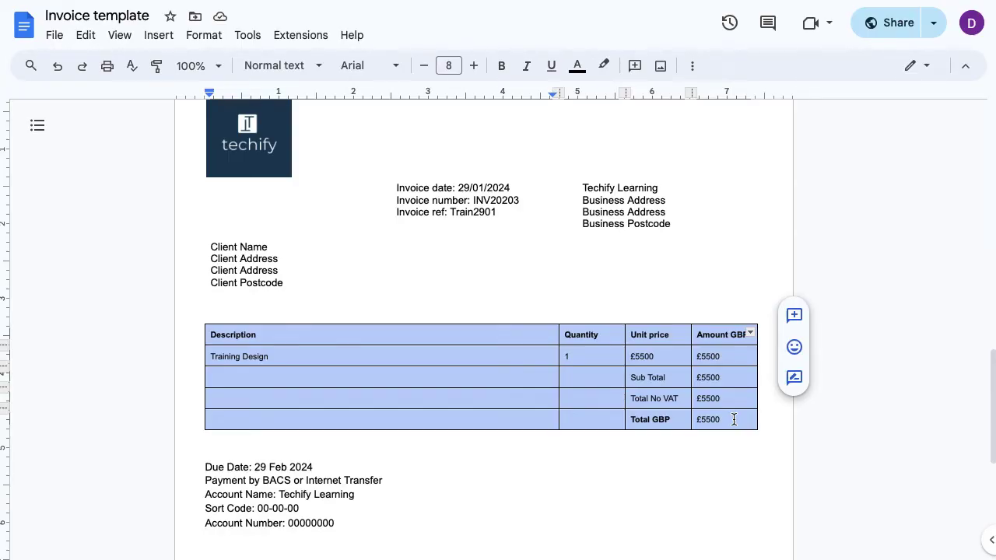
right_click(733, 419)
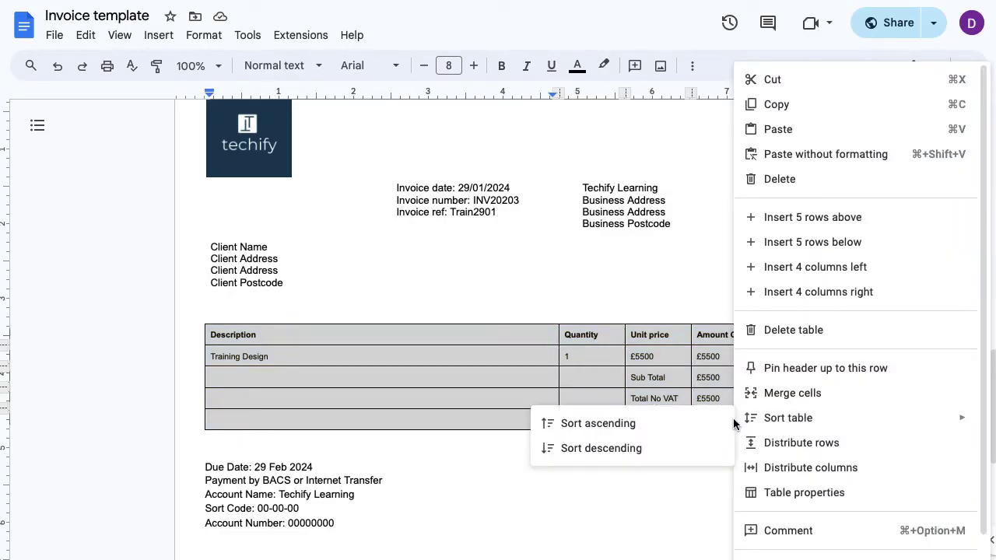
left_click(811, 495)
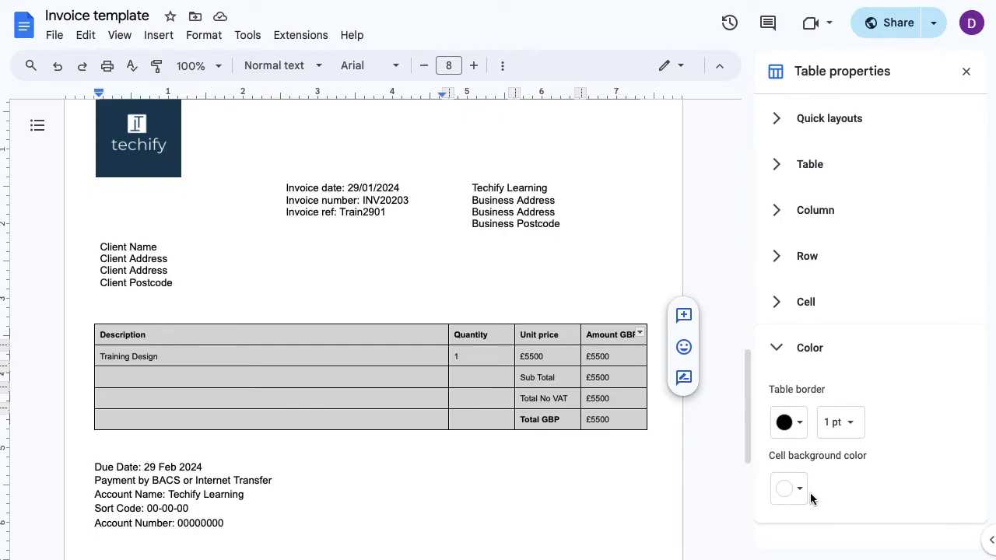
left_click(851, 424)
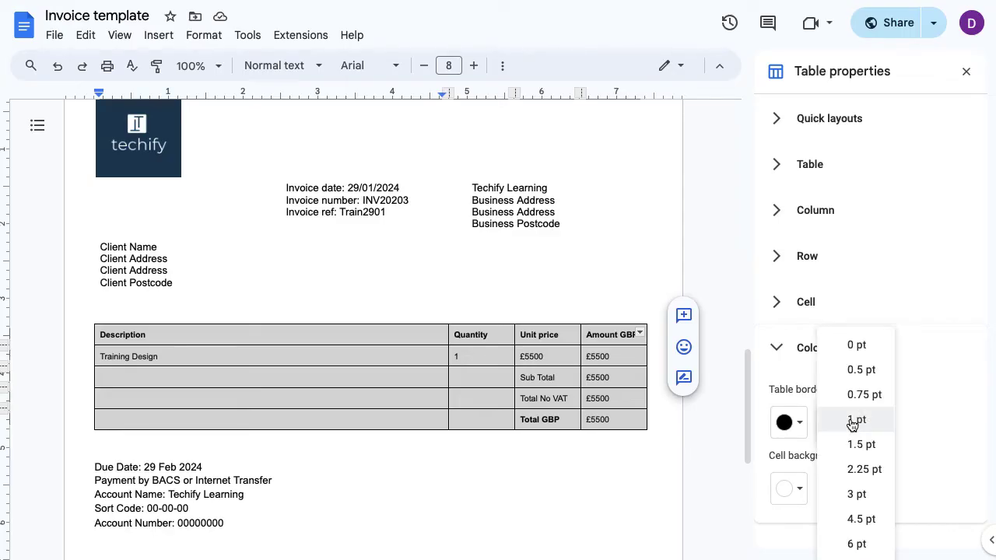
left_click(869, 347)
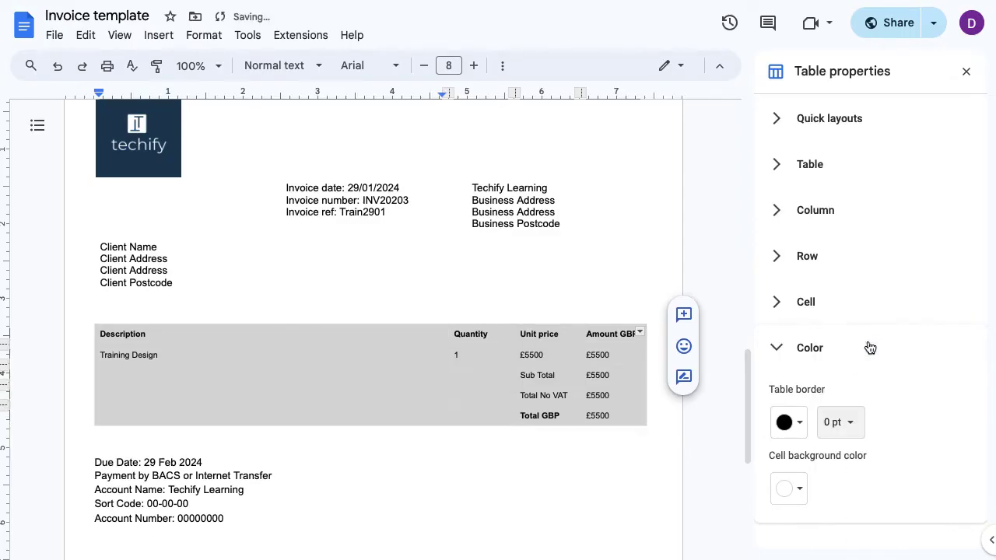
left_click(621, 491)
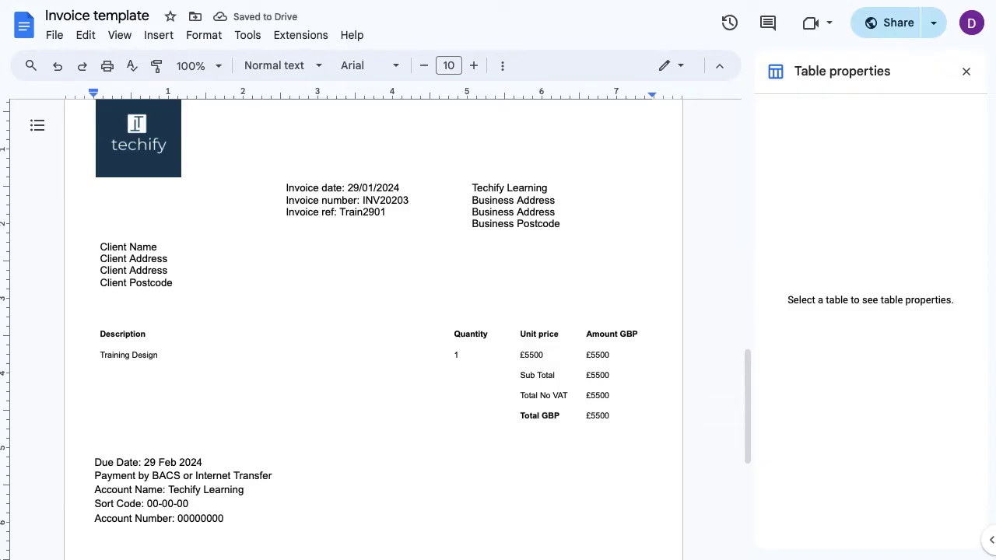
left_click(965, 72)
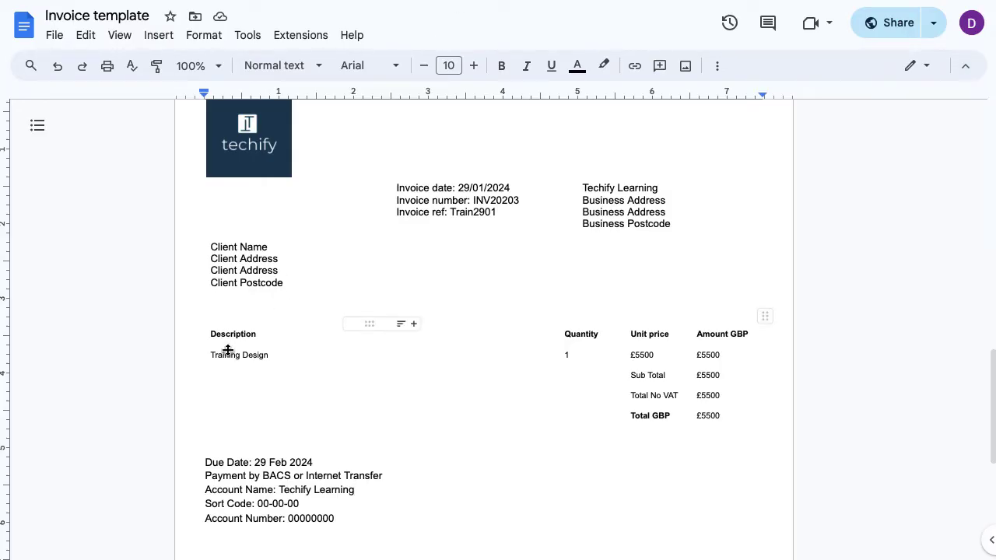
left_click_drag(226, 356, 723, 364)
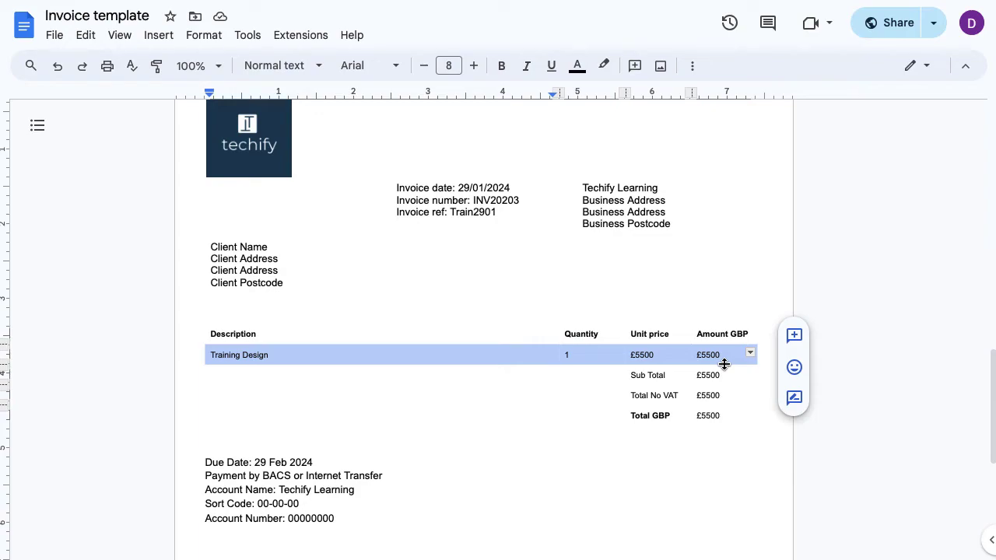
left_click(665, 453)
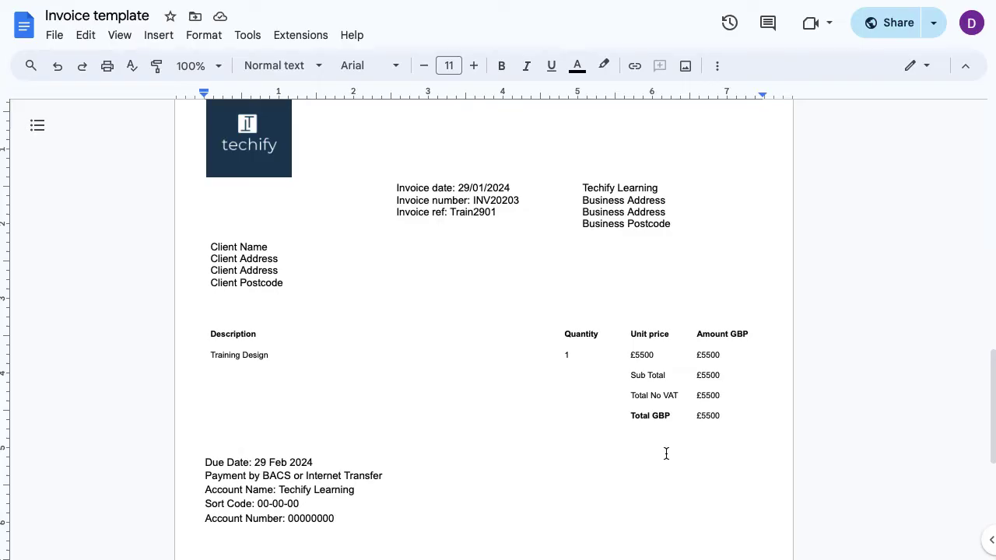
left_click(235, 338)
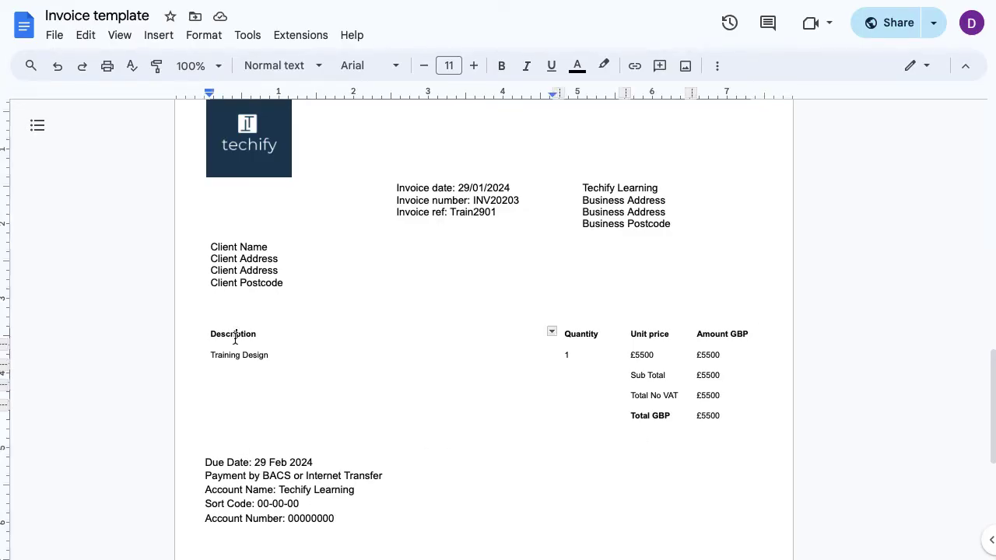
left_click_drag(235, 339, 716, 339)
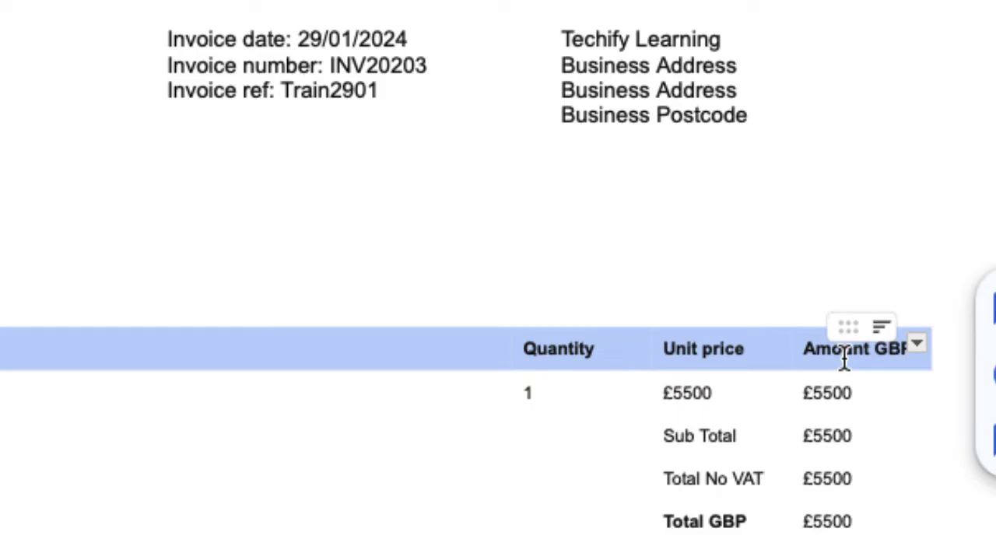
left_click(918, 345)
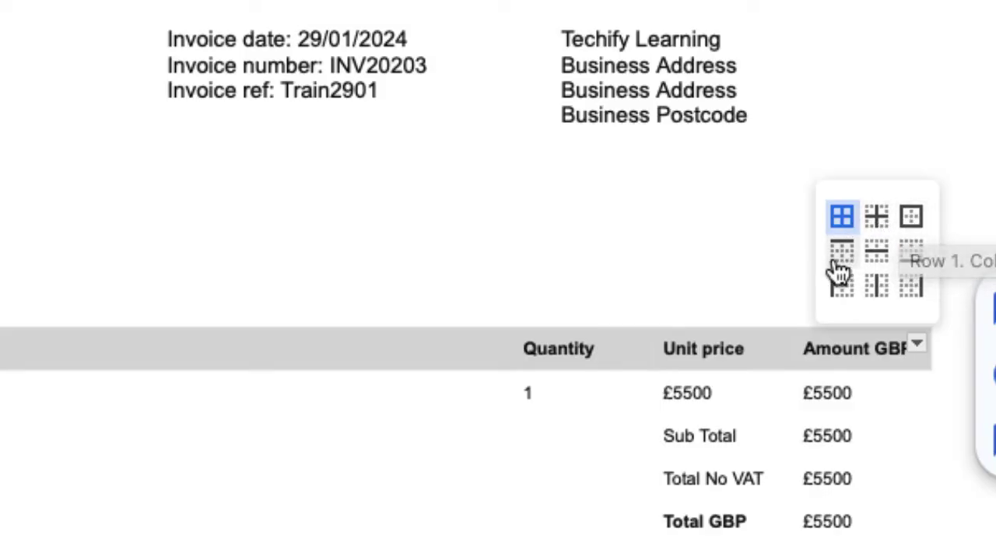
left_click(912, 251)
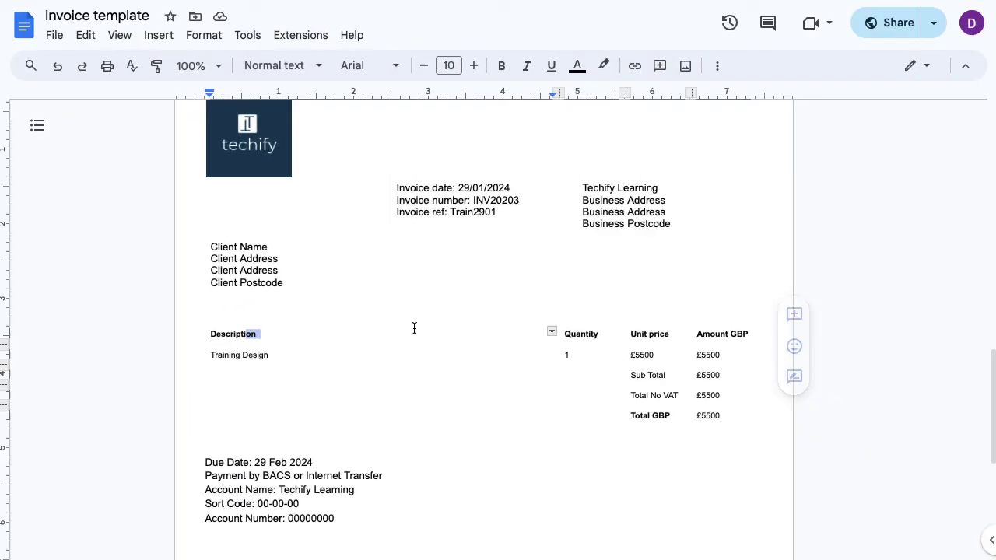
Give the invoice table's header row, from Description to Amount GBP, a 1 pt bottom border.
left_click_drag(413, 328, 723, 330)
left_click(751, 334)
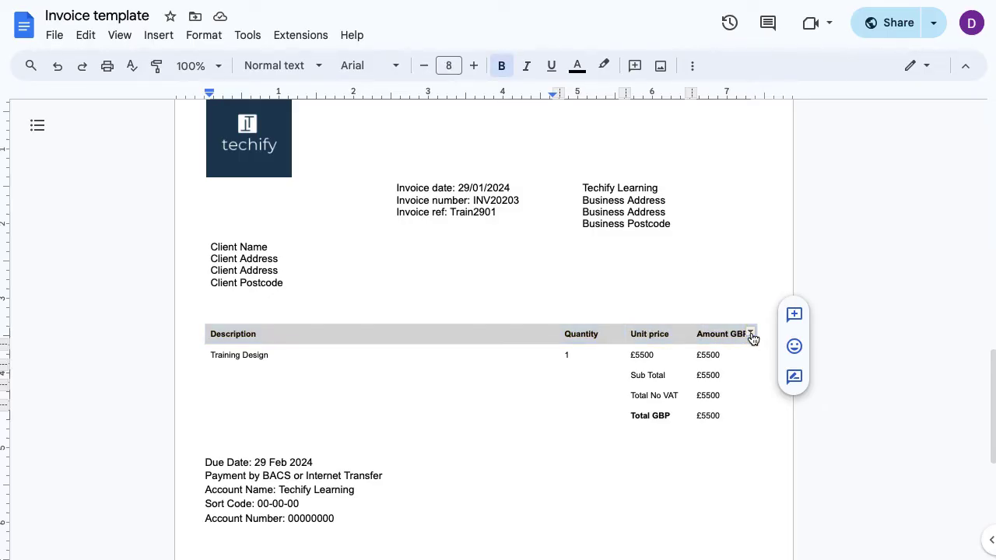
left_click(748, 290)
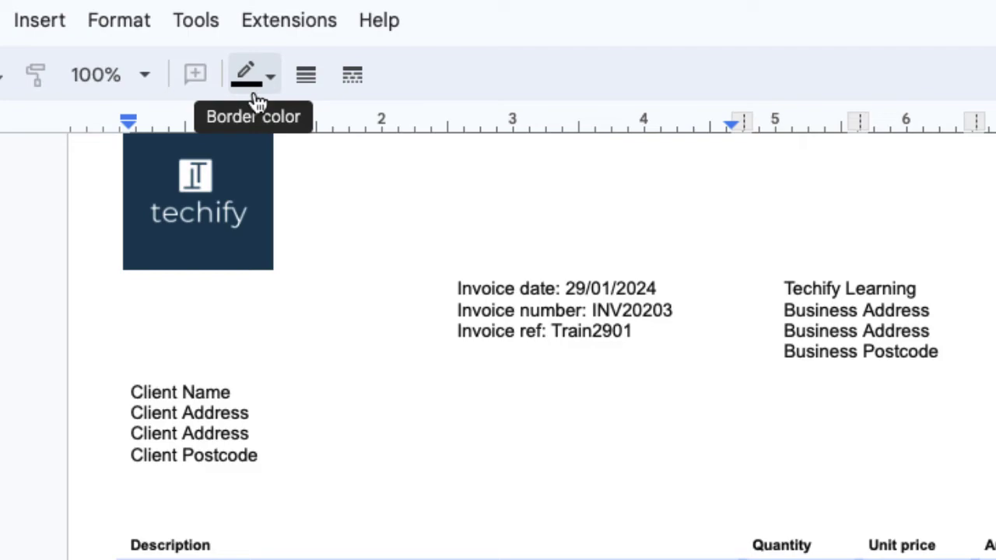
left_click(307, 78)
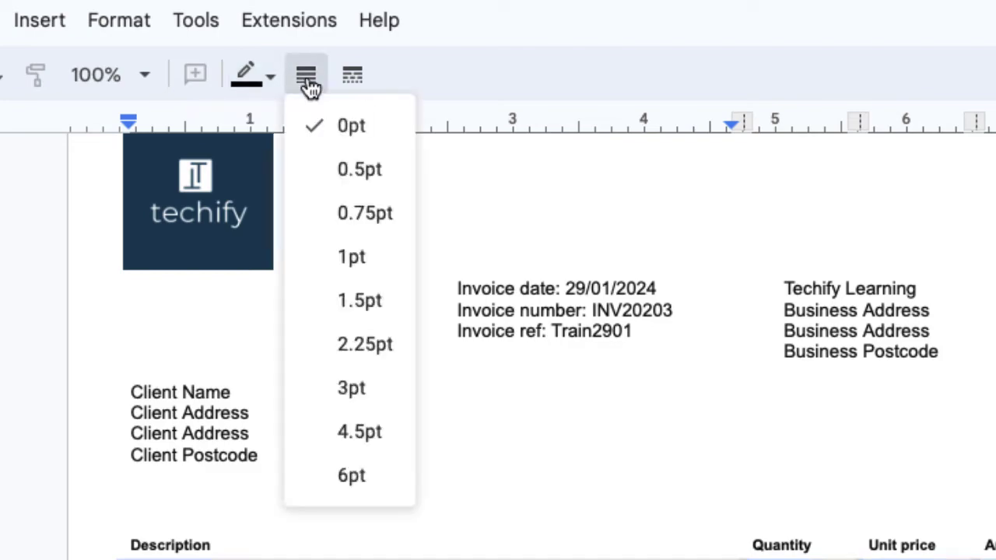
left_click(372, 259)
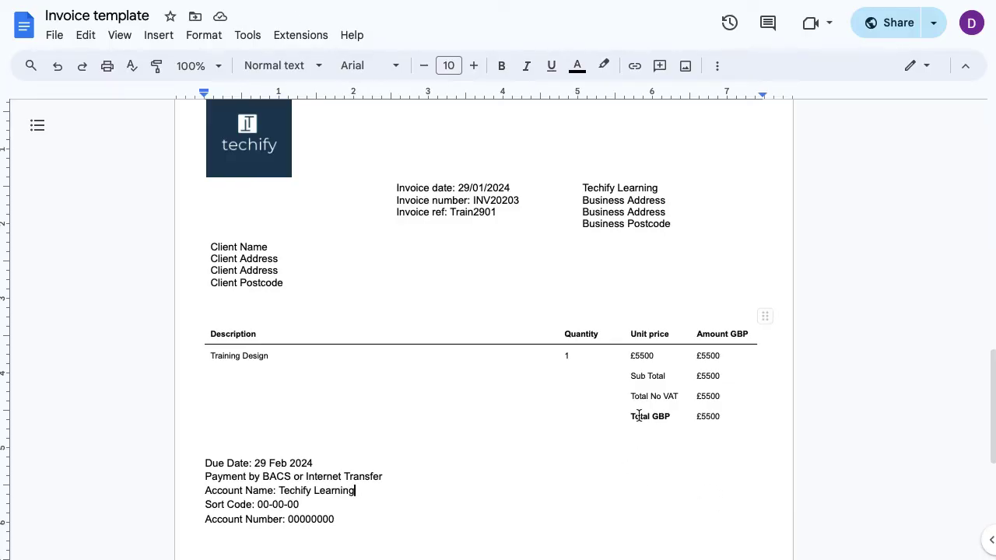
Add a 1 pt top border to the Total GBP label and amount cells.
left_click_drag(638, 416, 714, 418)
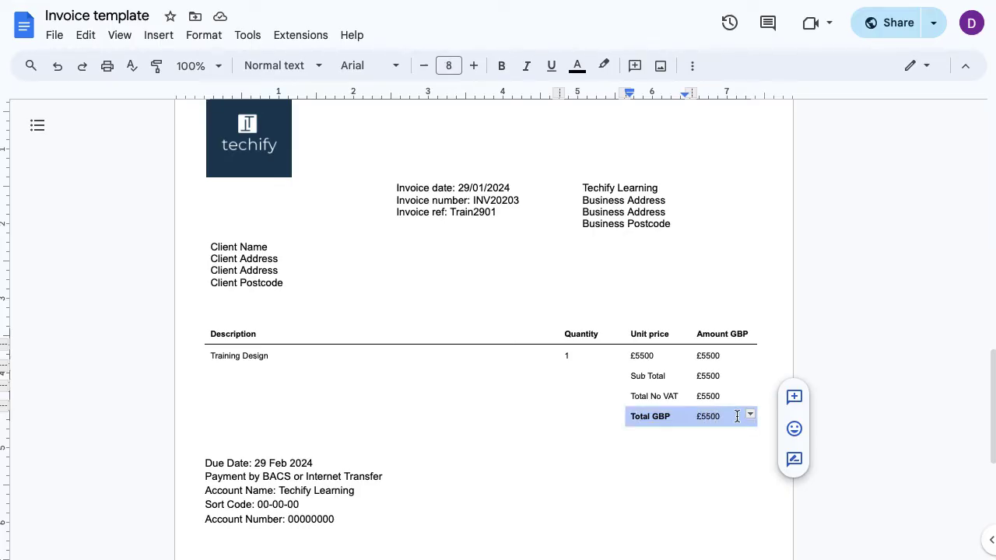
left_click(750, 416)
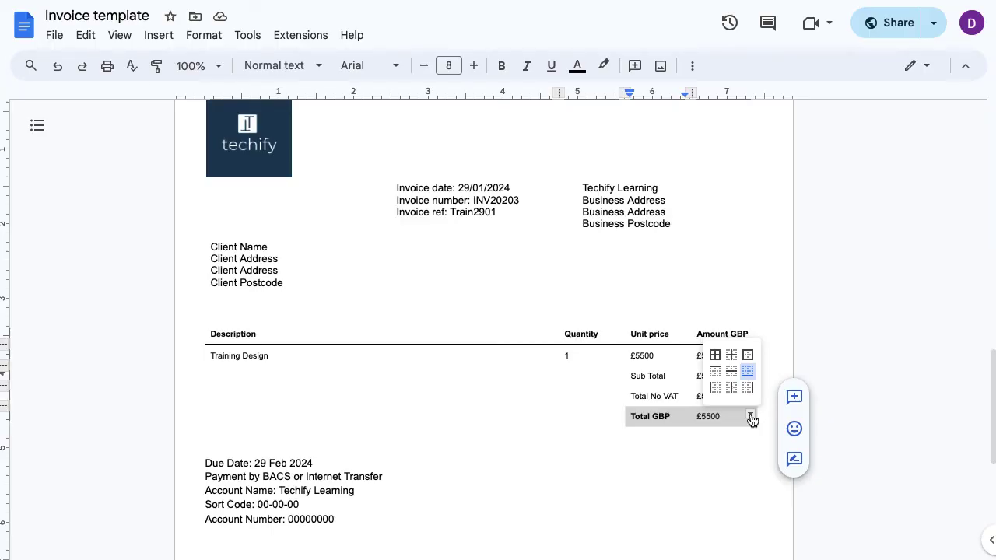
left_click(715, 372)
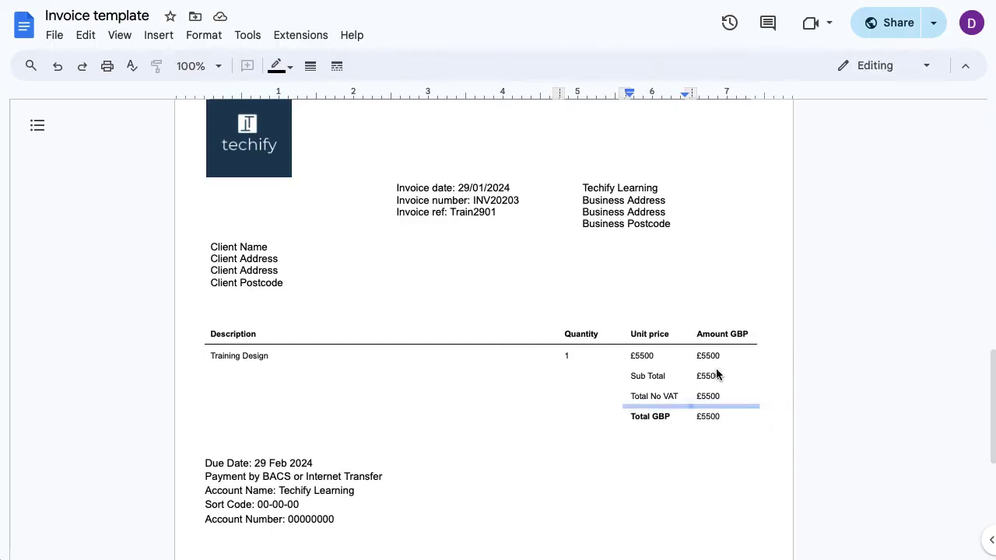
left_click(309, 69)
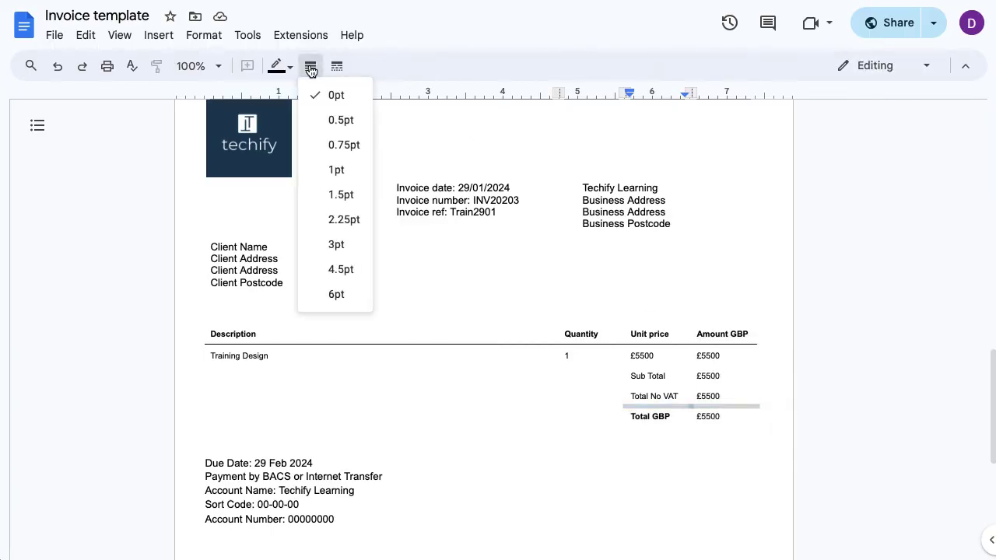
left_click(342, 171)
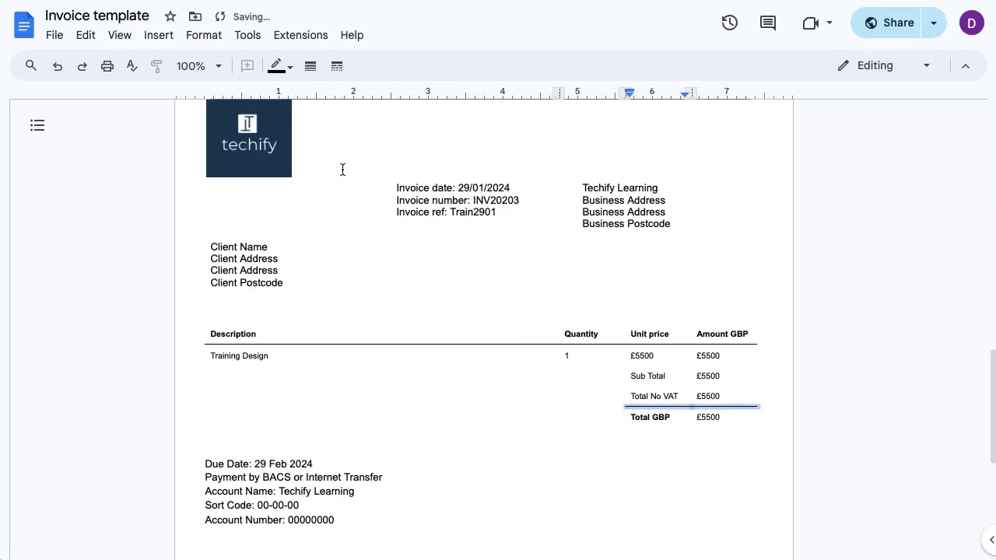
left_click(493, 480)
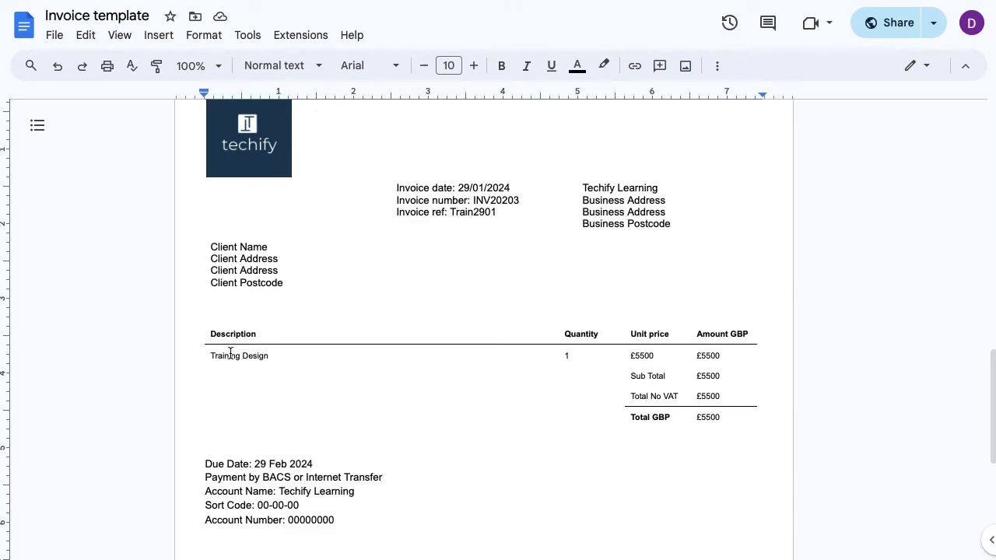
Add a 0.5 pt bottom border across the Training Design row.
left_click_drag(231, 356, 717, 356)
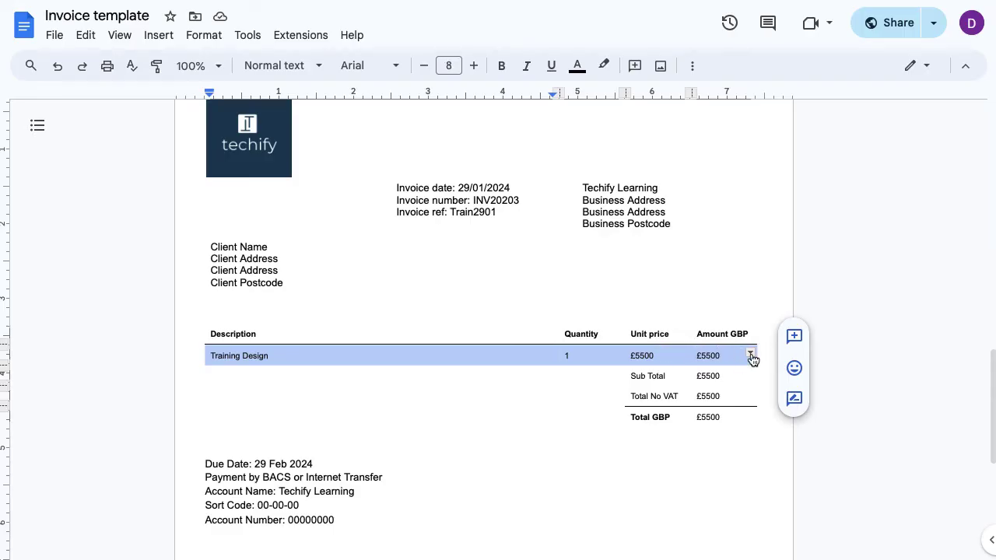
left_click(750, 356)
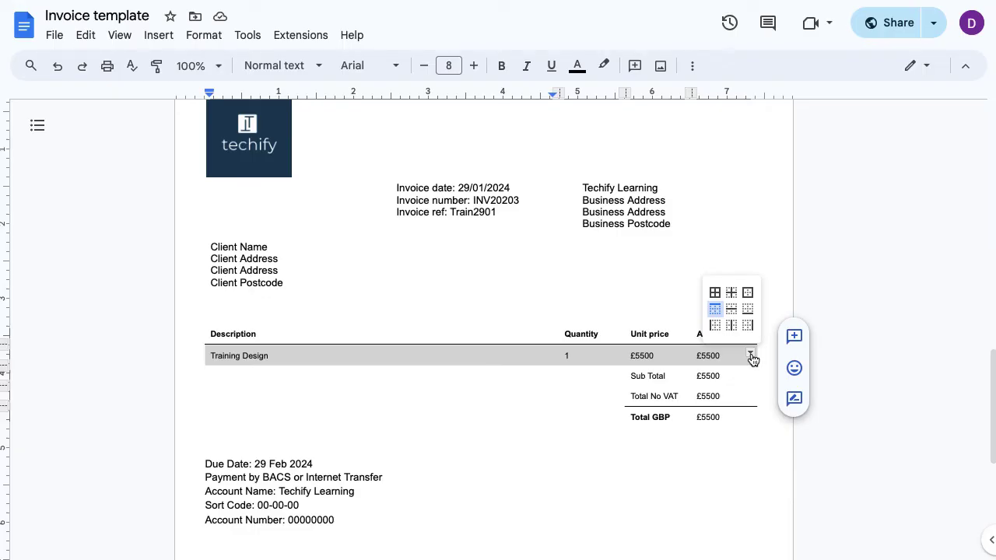
left_click(747, 311)
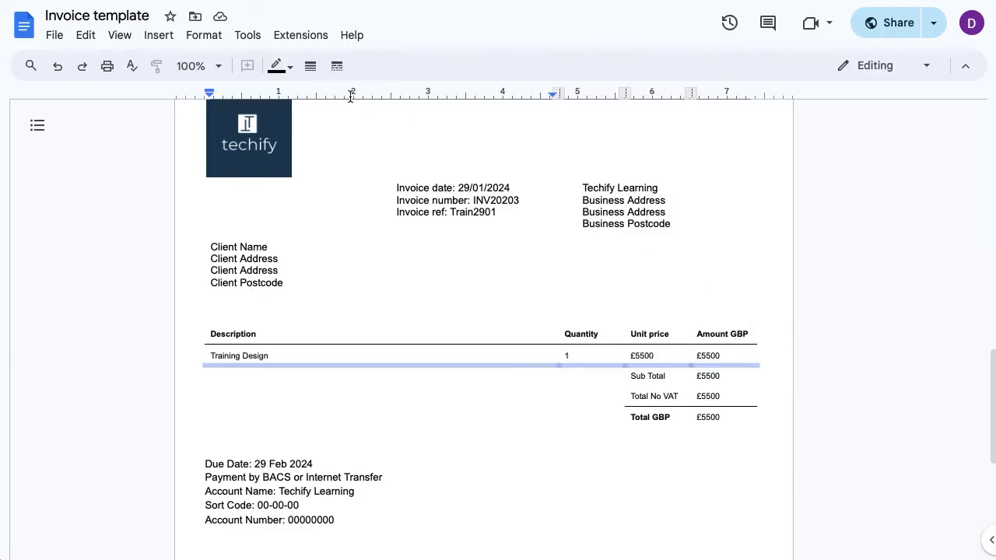
left_click(310, 67)
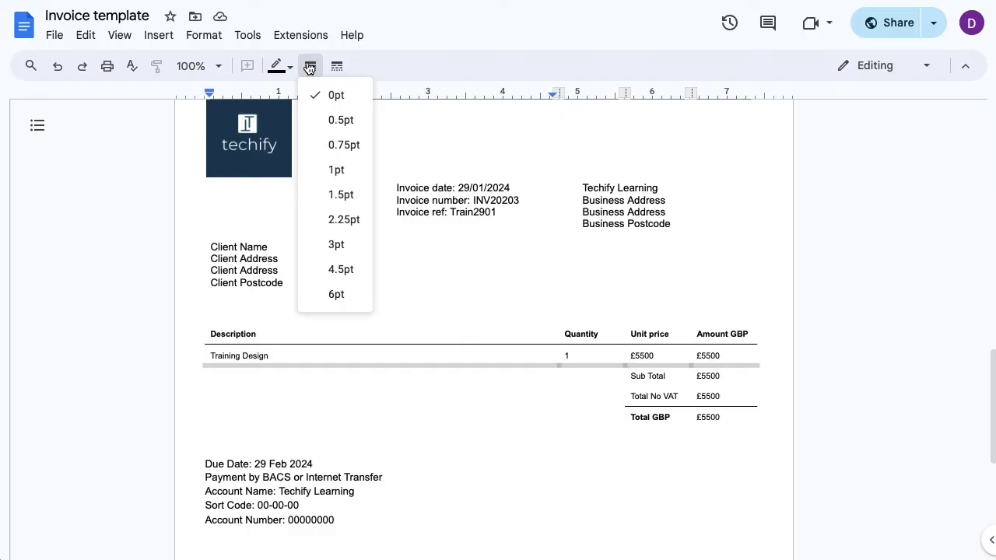
left_click(340, 120)
left_click(615, 470)
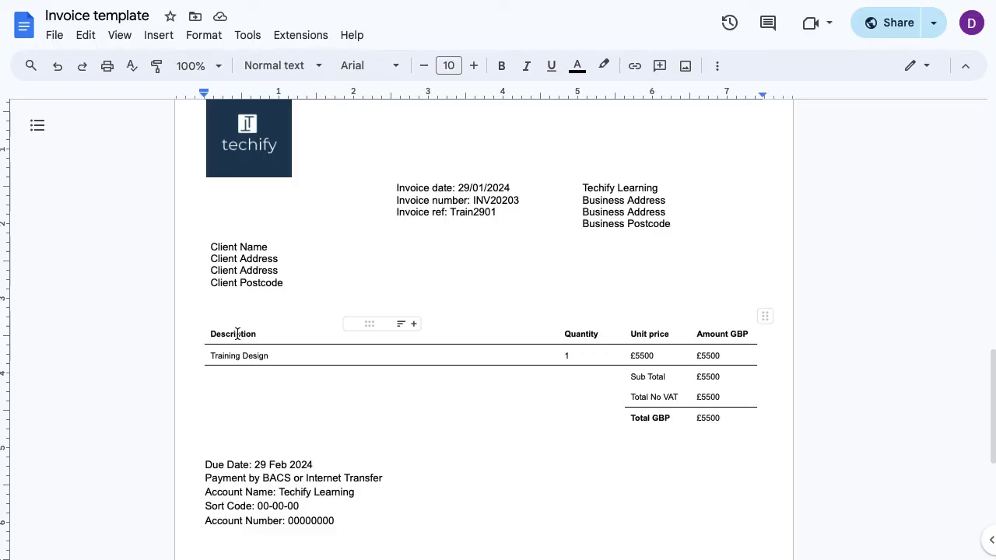
Clear the added lines by resetting the border width of the whole invoice table to 0 pt.
left_click_drag(237, 334, 712, 423)
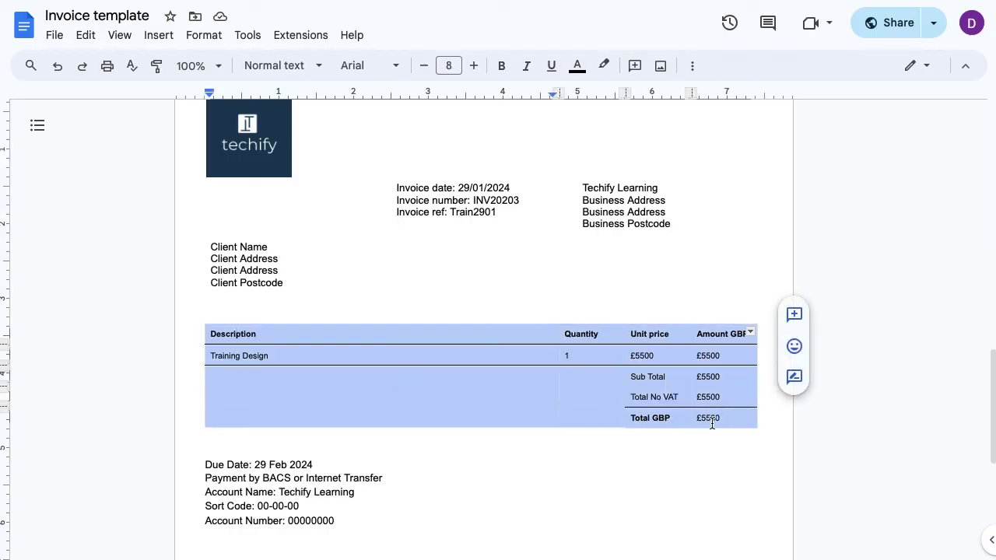
right_click(711, 424)
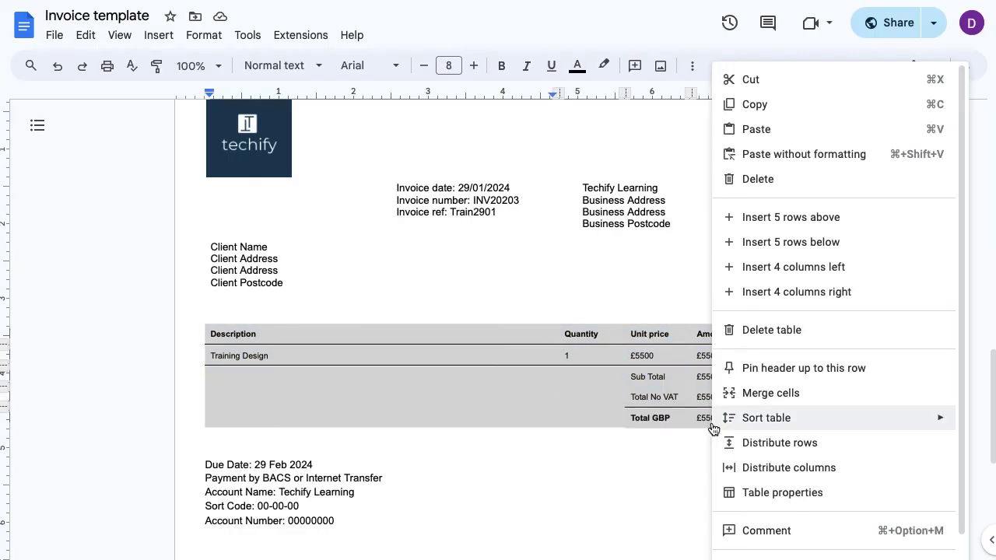
left_click(774, 492)
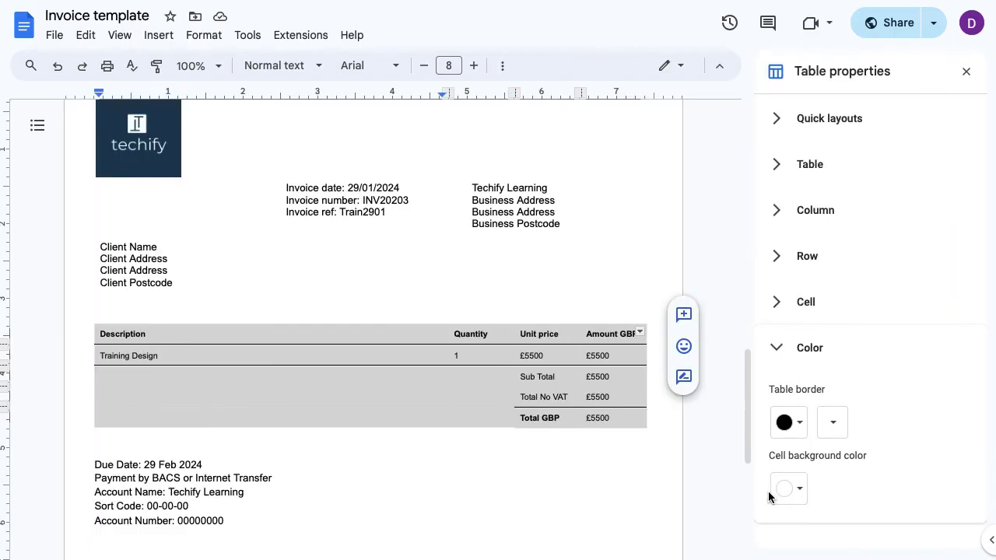
left_click(842, 422)
left_click(855, 423)
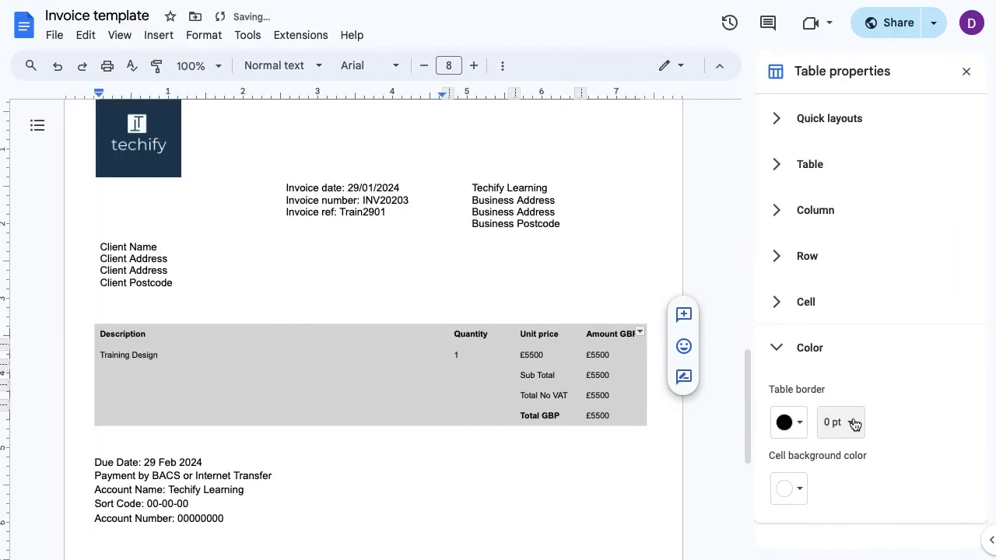
left_click(641, 463)
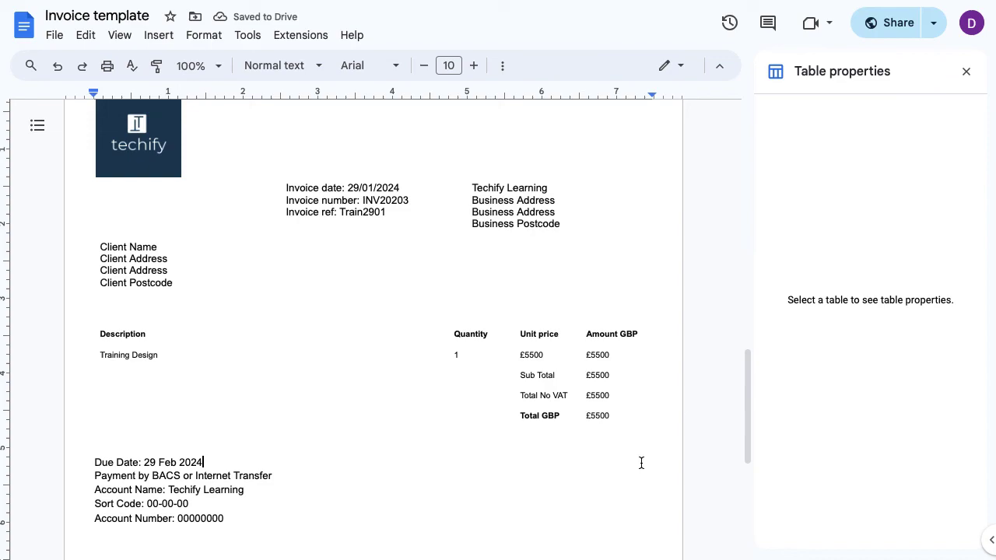
left_click(965, 70)
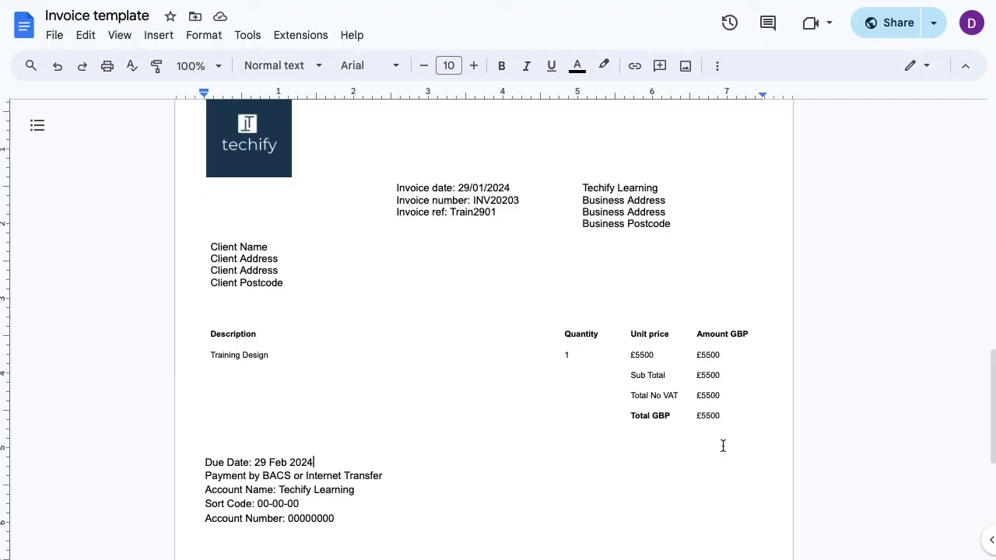
Select the bottom border of the invoice table's header row and open the border width options.
left_click(261, 334)
left_click_drag(261, 334, 246, 334)
left_click_drag(428, 343, 753, 332)
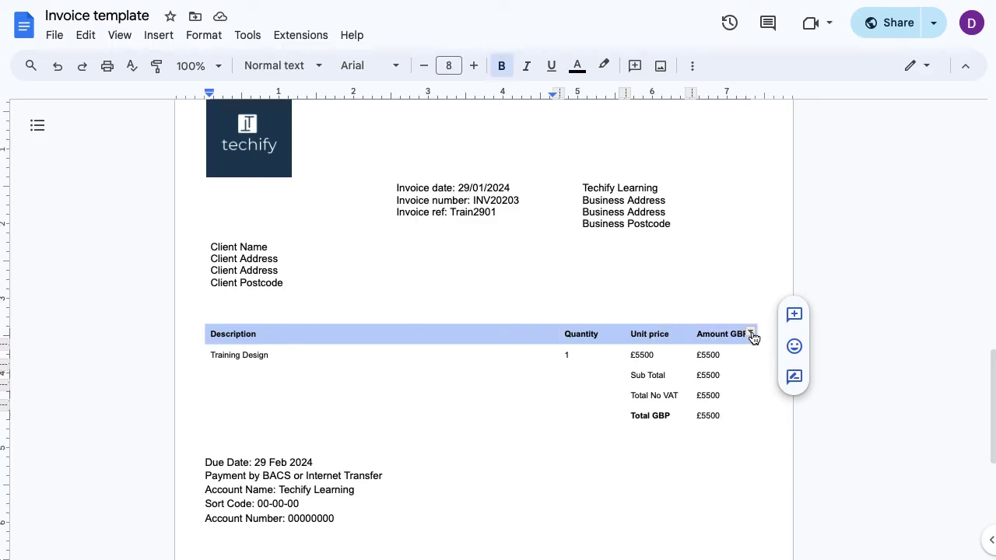
left_click(751, 335)
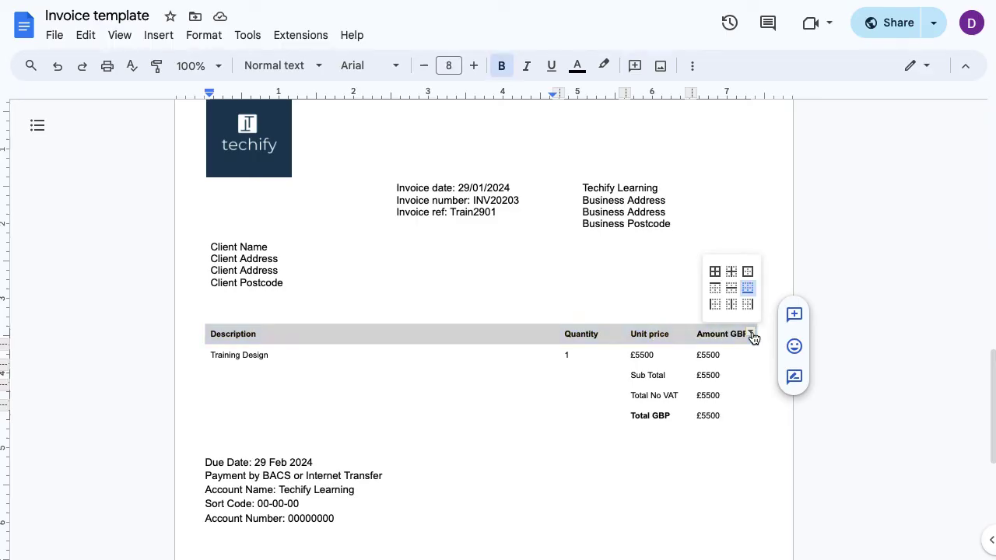
left_click(747, 288)
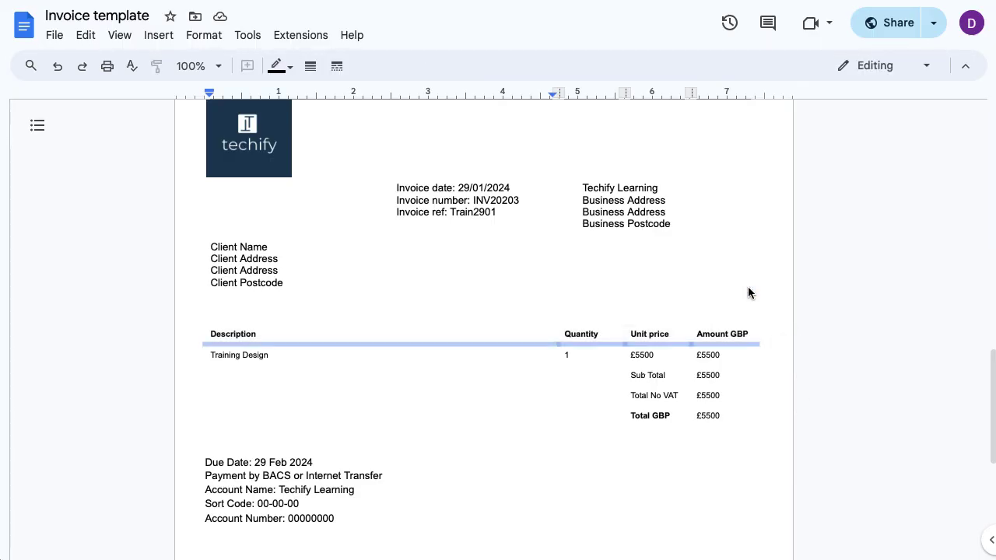
left_click(309, 66)
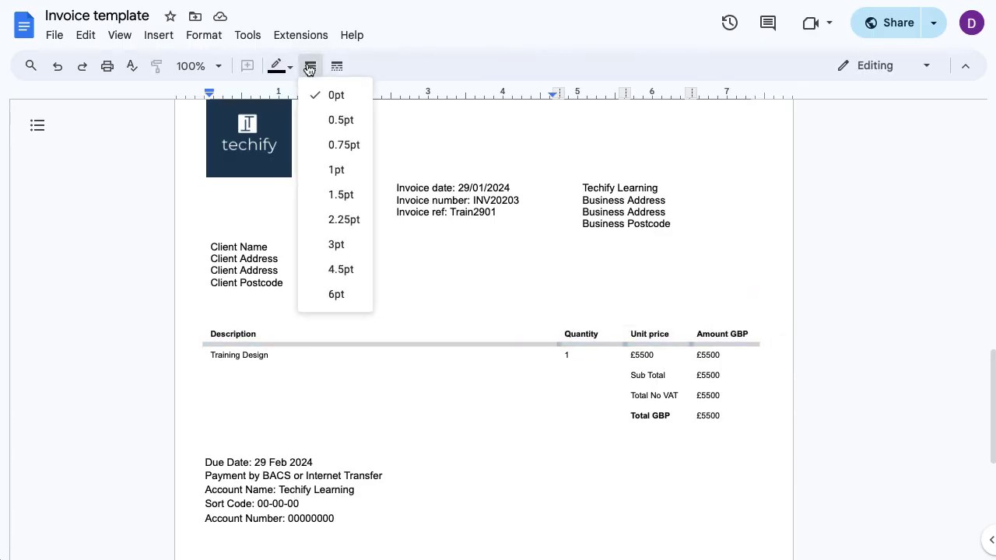